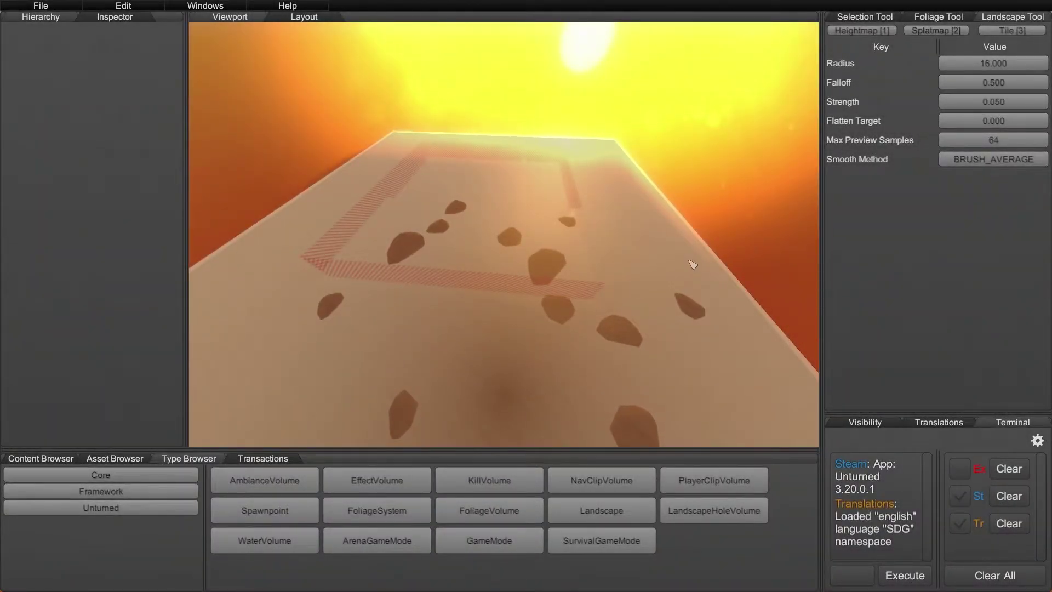
# - Switch to landscape tile editing and add a Landscape object to the level
pyautogui.moveTo(504, 235); pyautogui.dragTo(765, 193, button='right')
pyautogui.press('w')
pyautogui.press('s')
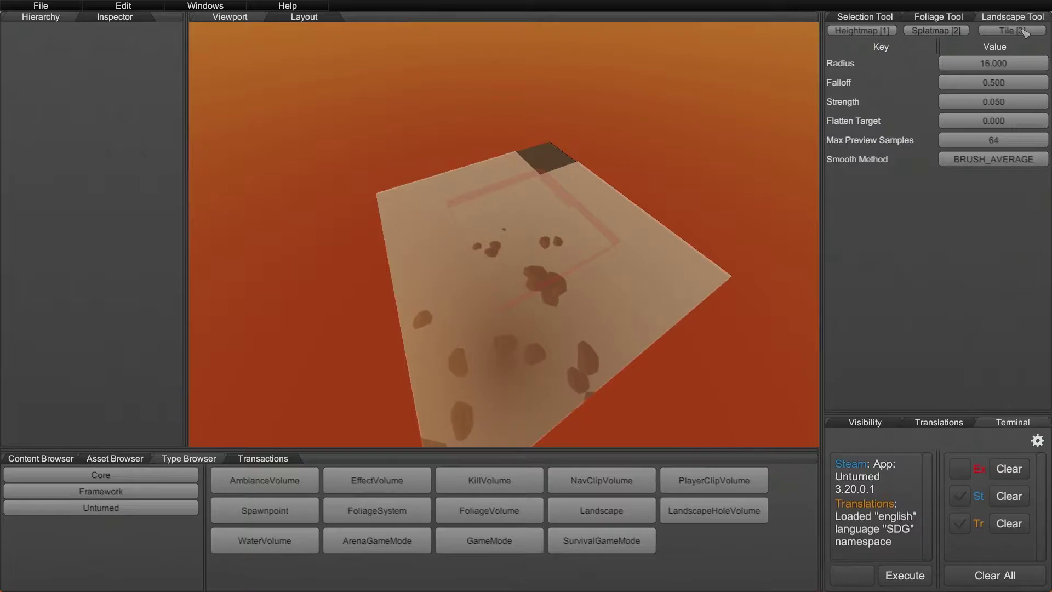
pyautogui.click(936, 32)
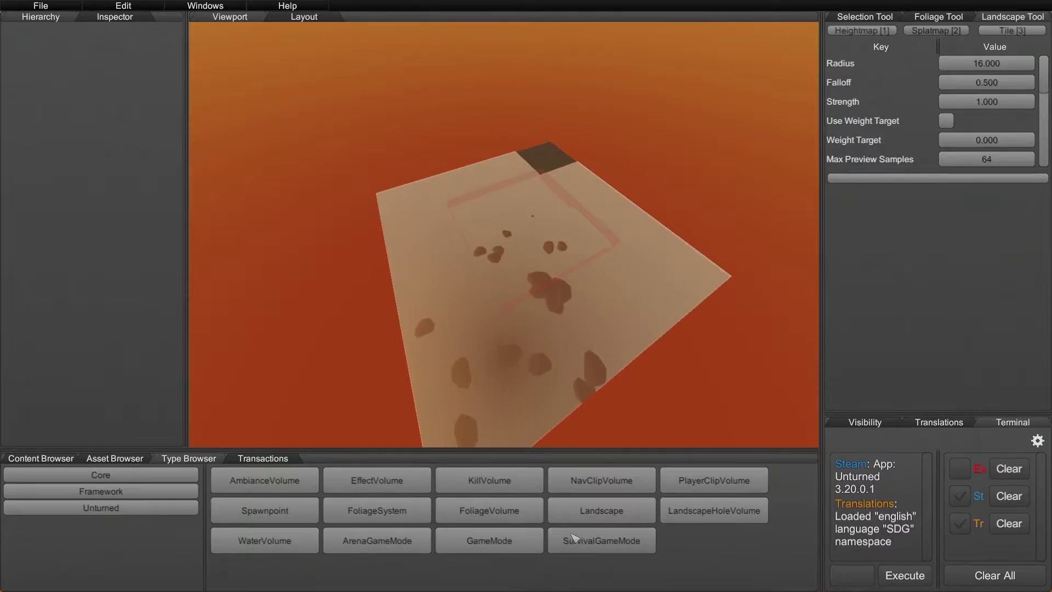
pyautogui.click(1019, 31)
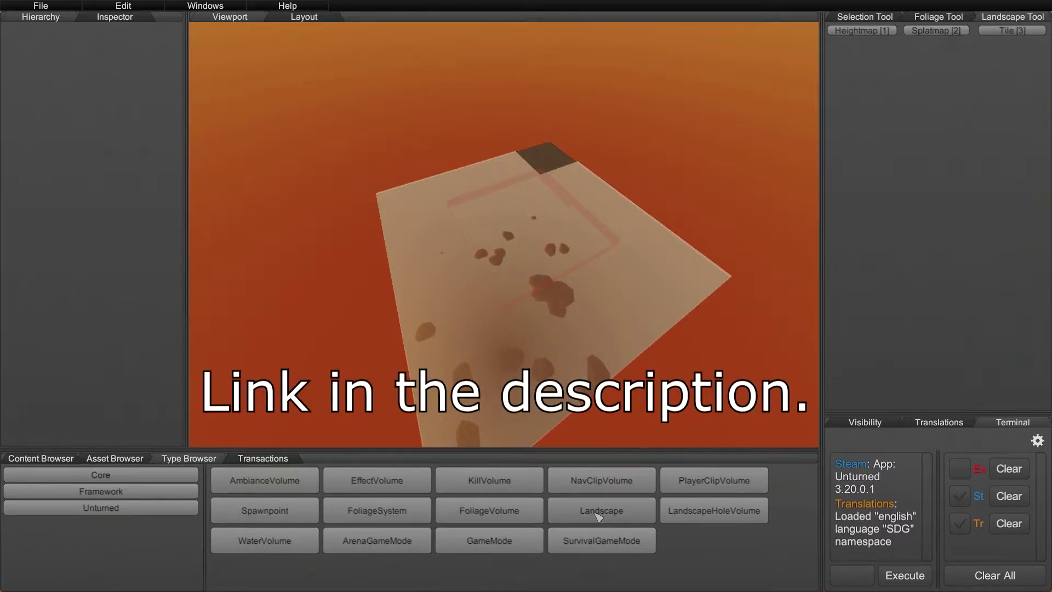
pyautogui.moveTo(540, 371); pyautogui.dragTo(619, 373, button='right')
pyautogui.moveTo(439, 271); pyautogui.dragTo(498, 310, button='right')
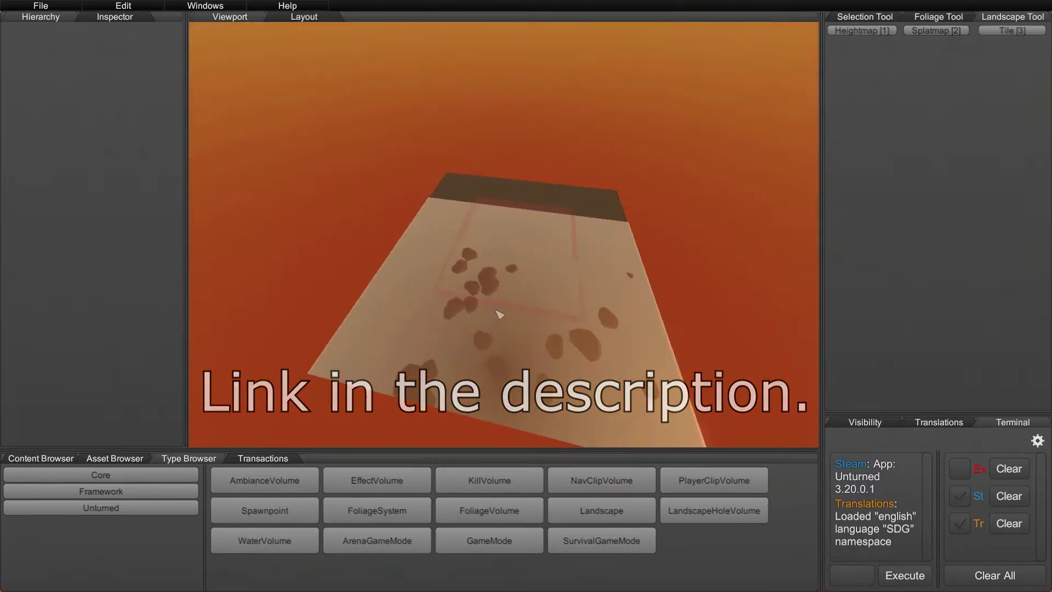
pyautogui.click(604, 517)
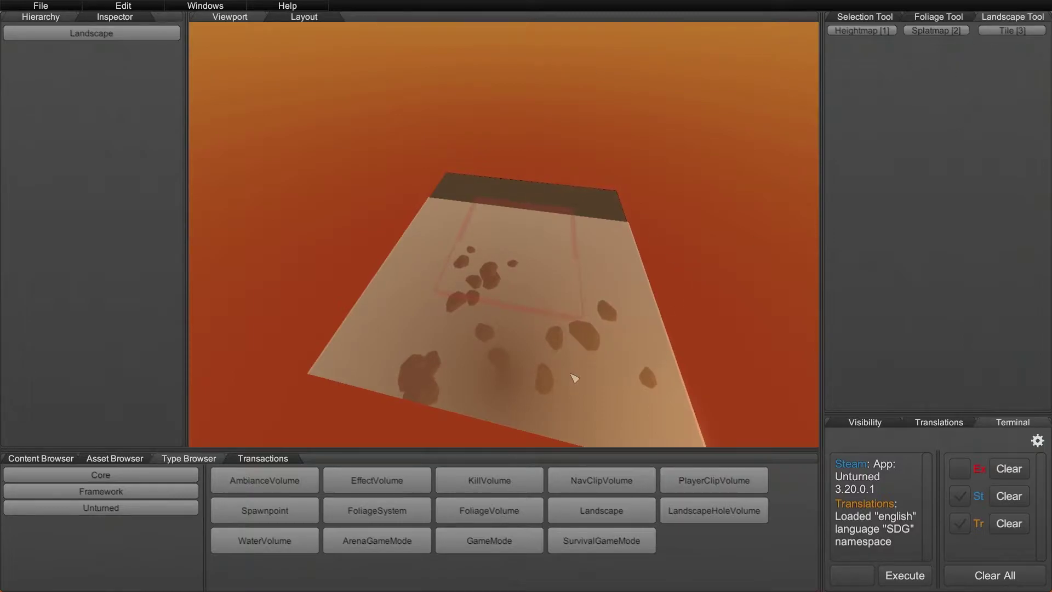
pyautogui.click(960, 18)
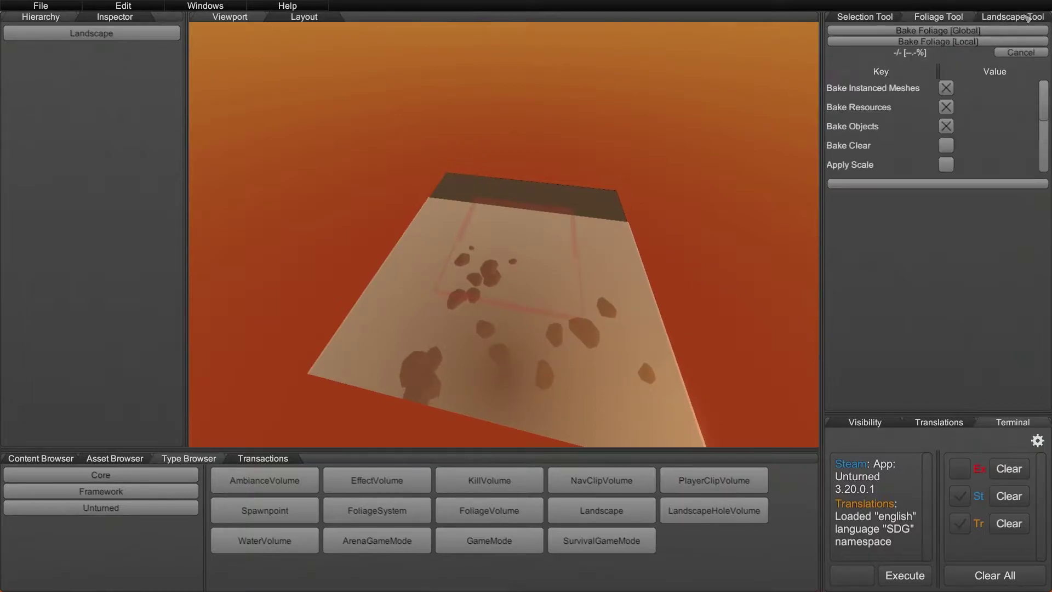
pyautogui.click(1025, 18)
pyautogui.click(946, 19)
pyautogui.click(1025, 20)
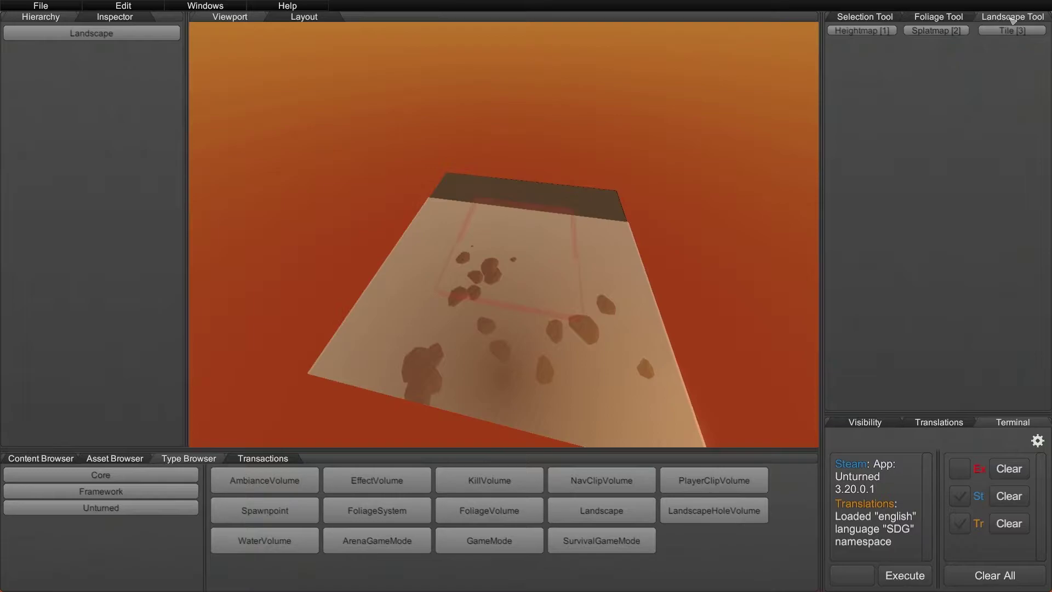
# - Add landscape tiles within the red level border and along the outer edge of the pale ground
pyautogui.click(541, 291)
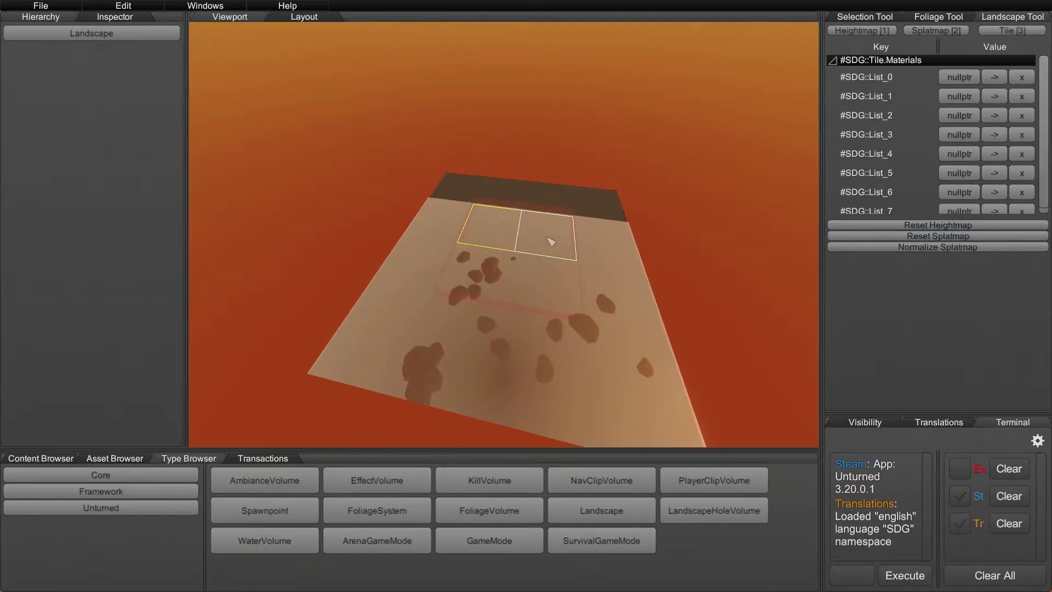
pyautogui.click(438, 211)
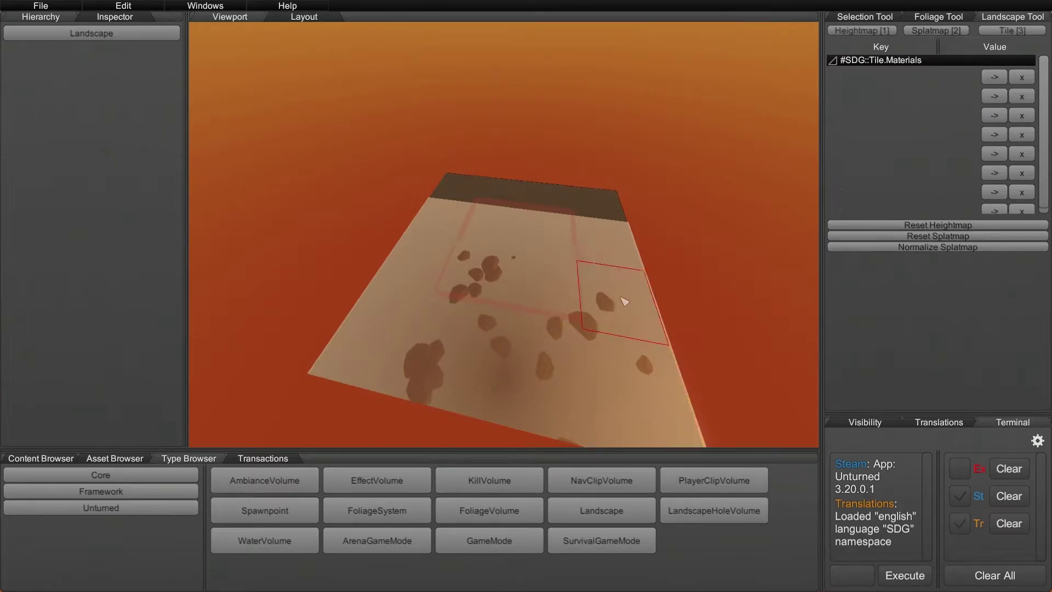
pyautogui.click(613, 242)
pyautogui.click(599, 200)
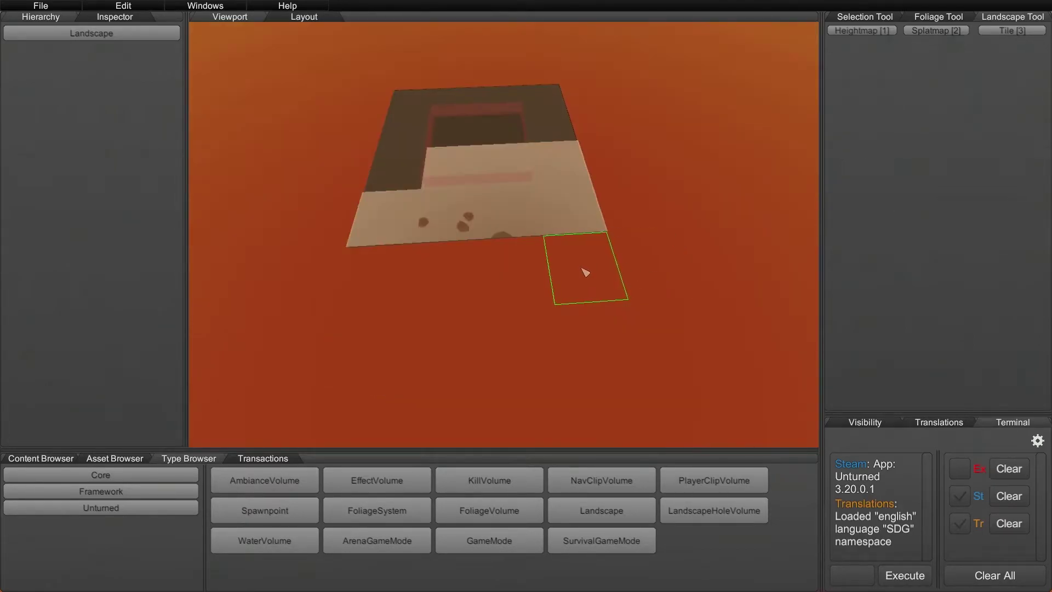
# - Add a row of landscape tiles along the open near edge of the pale ground and continue it around the corner
pyautogui.click(573, 271)
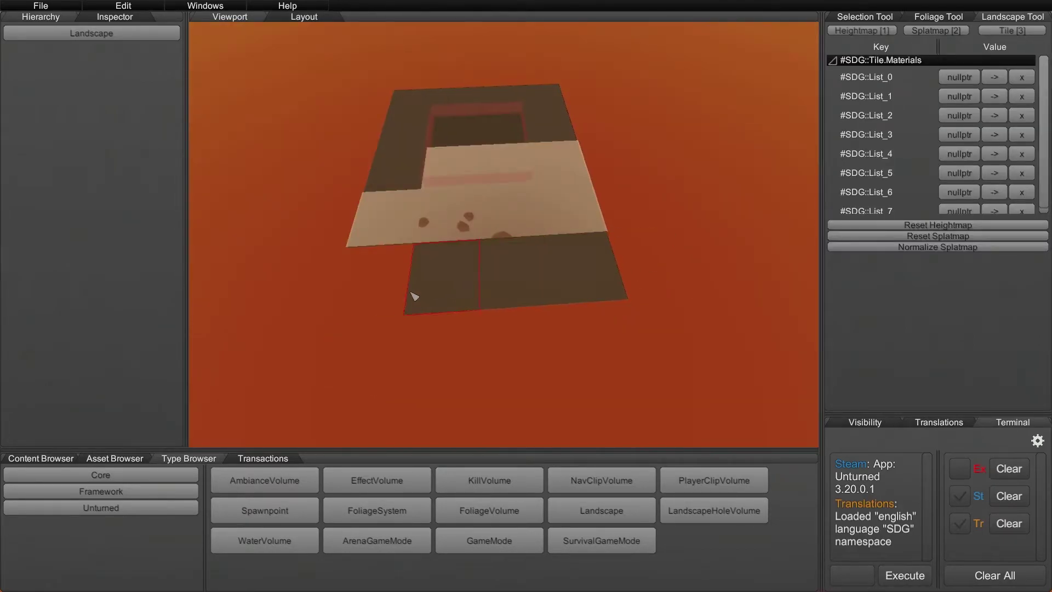
pyautogui.click(317, 296)
pyautogui.moveTo(341, 170); pyautogui.dragTo(526, 296, button='right')
pyautogui.click(450, 294)
pyautogui.click(419, 246)
pyautogui.click(389, 203)
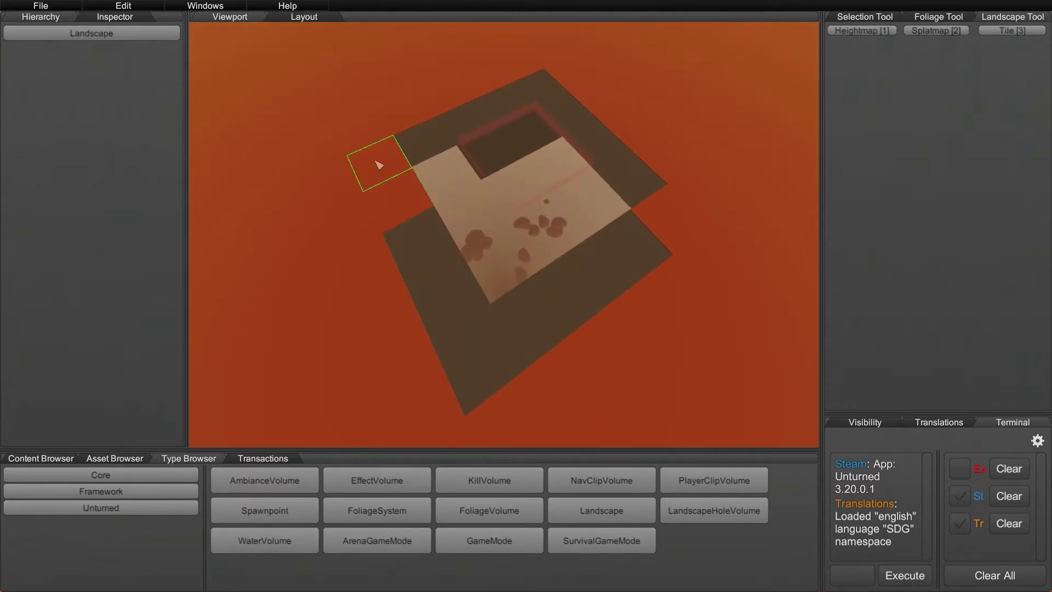
# - Fill the remaining open side of the pale ground with landscape tiles, including the outer corner
pyautogui.click(381, 166)
pyautogui.moveTo(382, 166); pyautogui.dragTo(527, 296, button='right')
pyautogui.click(439, 187)
pyautogui.click(524, 195)
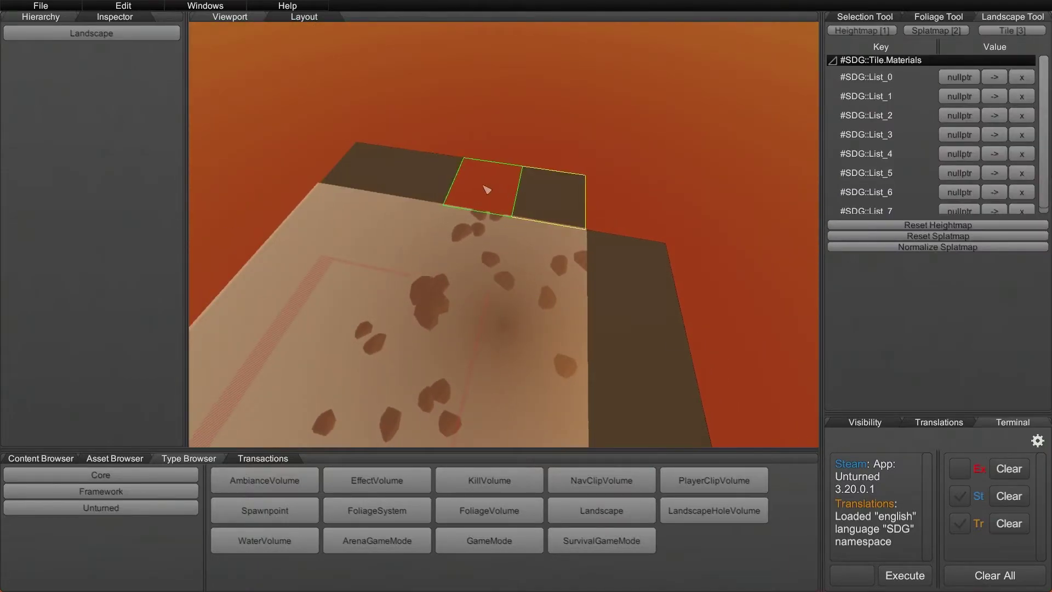
pyautogui.click(487, 188)
pyautogui.click(650, 199)
# - Delete the outer corner landscape tile and place it again in the same spot
pyautogui.moveTo(650, 198); pyautogui.dragTo(526, 296, button='right')
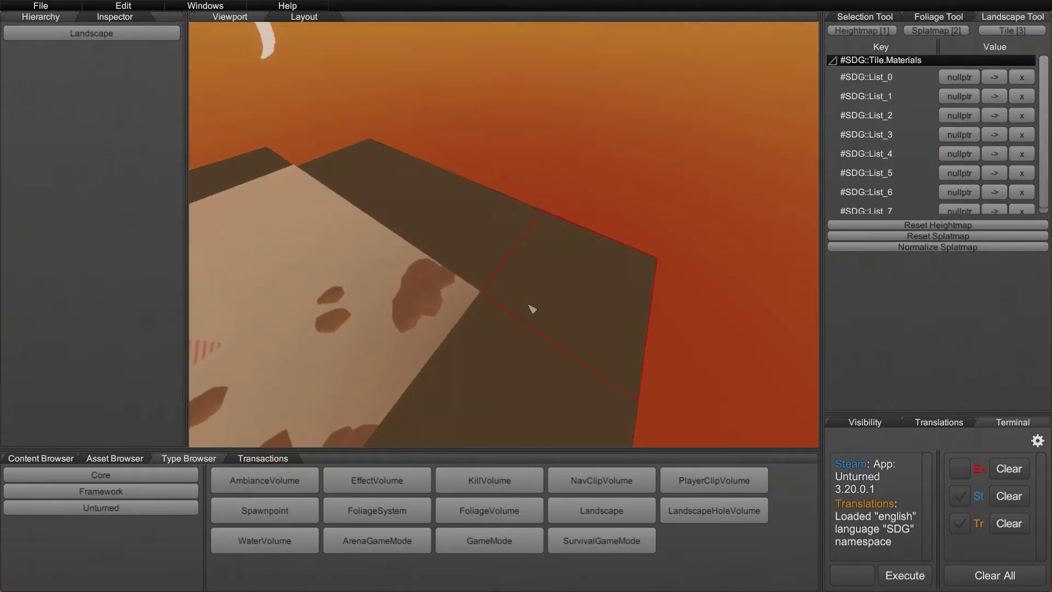
pyautogui.press('Delete')
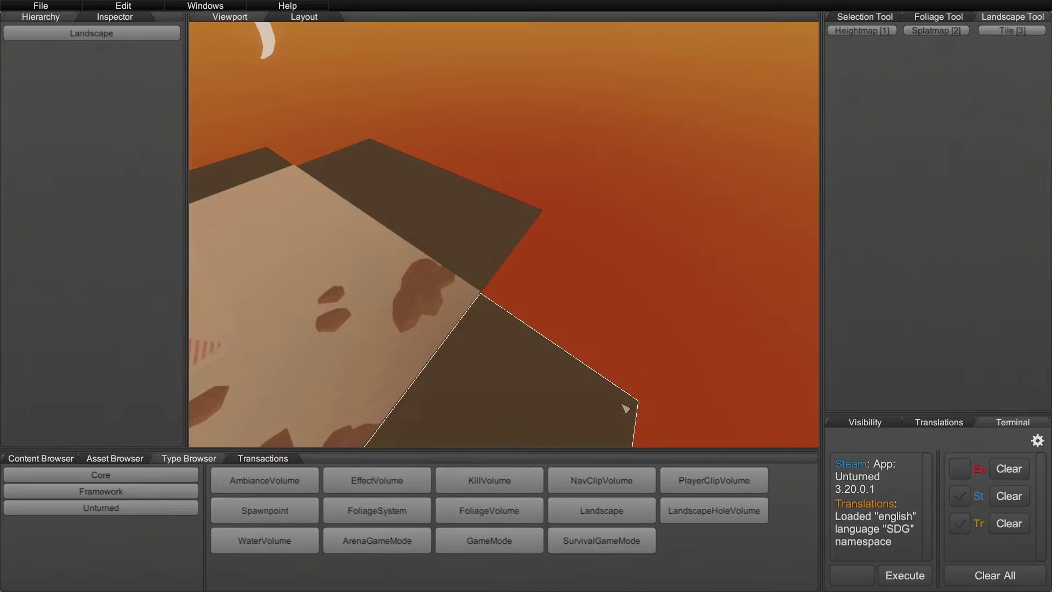
pyautogui.click(624, 310)
pyautogui.moveTo(783, 354); pyautogui.dragTo(783, 285, button='right')
pyautogui.moveTo(526, 296); pyautogui.dragTo(515, 351, button='right')
pyautogui.moveTo(775, 329); pyautogui.dragTo(775, 350, button='right')
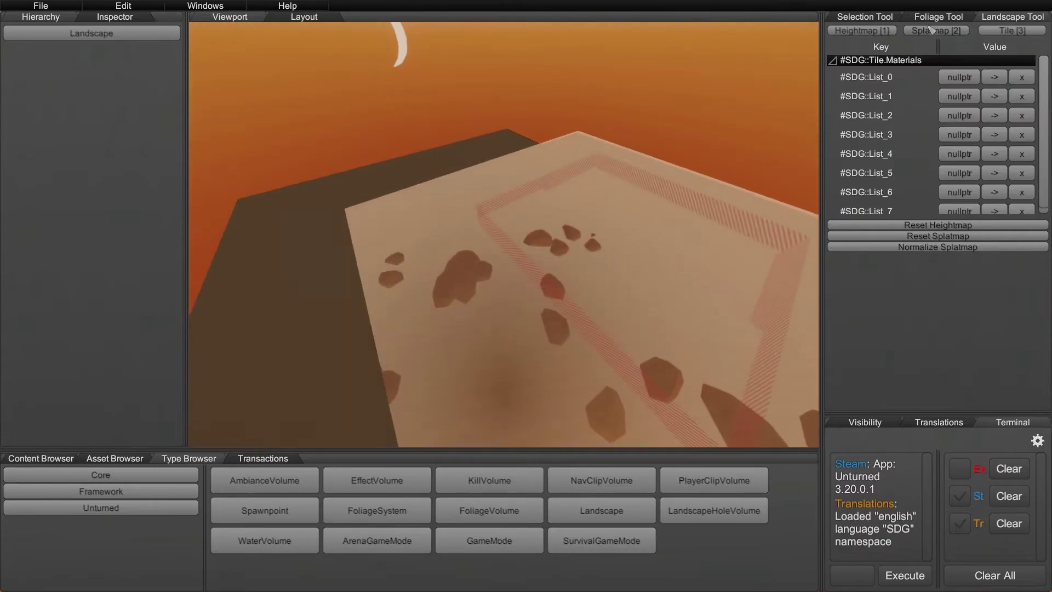
# - Switch the landscape tool to splatmap painting and search the materials for "pei"
pyautogui.click(932, 32)
pyautogui.press('3')
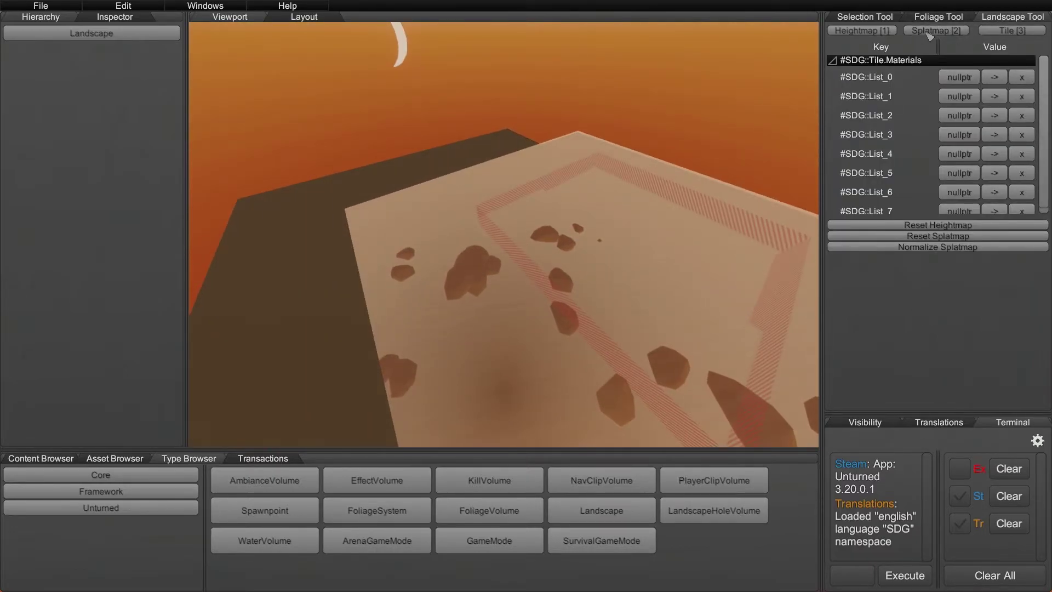
pyautogui.press('2')
pyautogui.click(1008, 32)
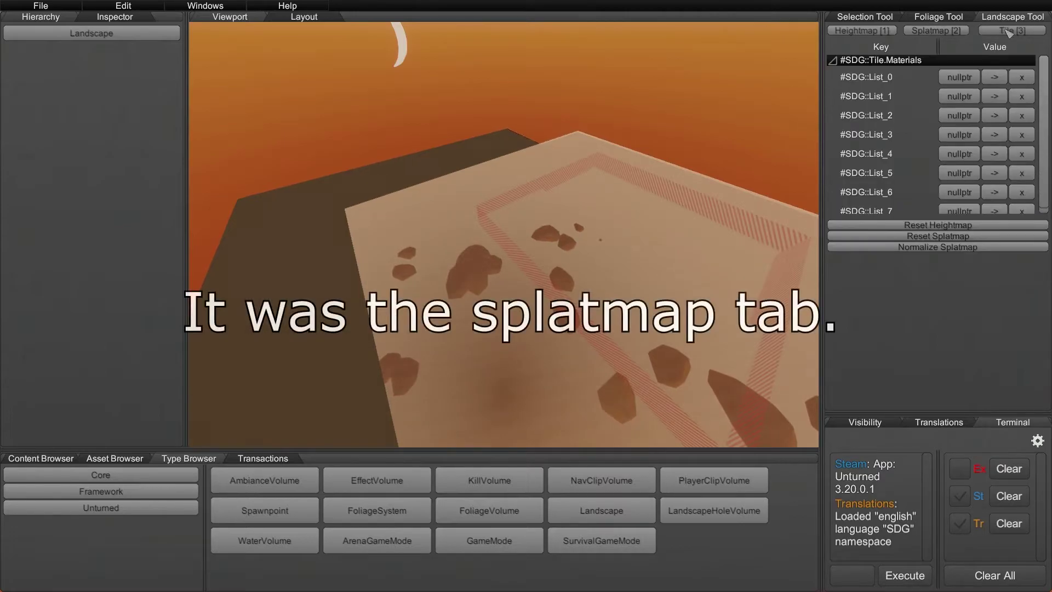
pyautogui.click(938, 32)
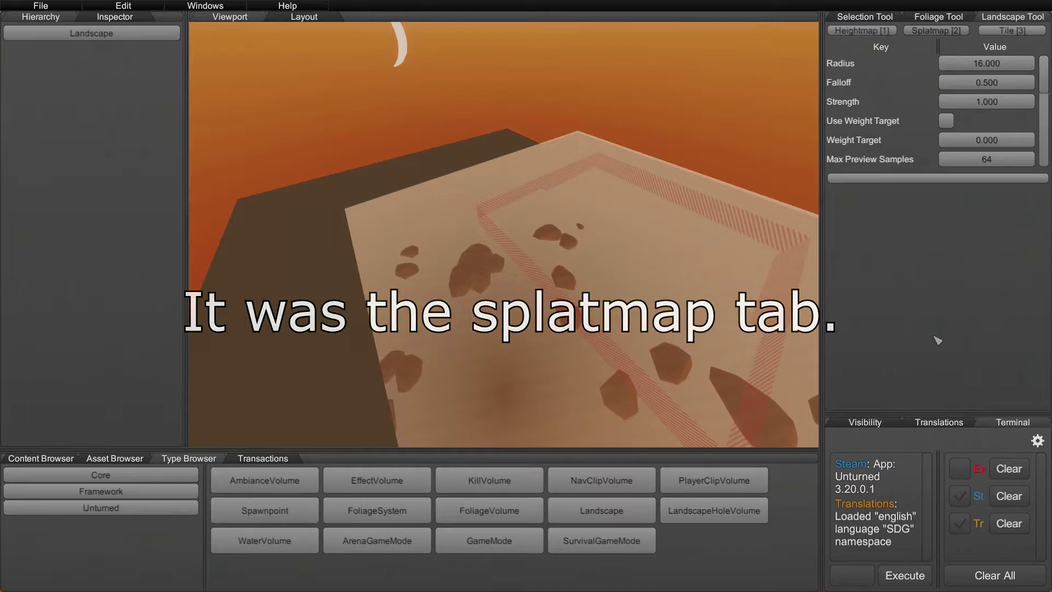
pyautogui.click(941, 179)
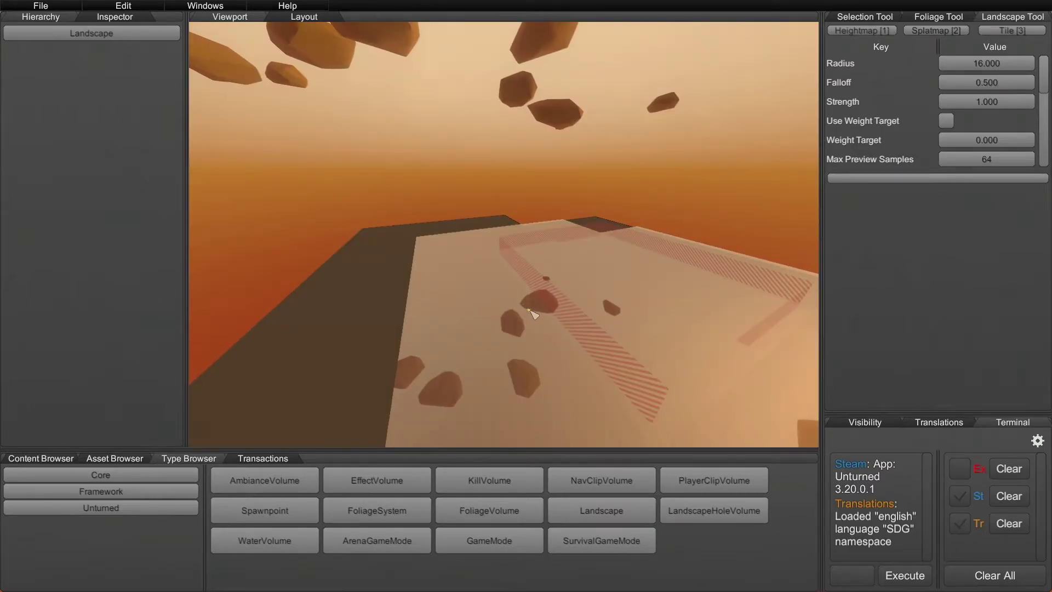
pyautogui.moveTo(530, 311); pyautogui.dragTo(767, 268, button='right')
pyautogui.moveTo(527, 236); pyautogui.dragTo(428, 351, button='right')
pyautogui.moveTo(559, 324); pyautogui.dragTo(551, 307, button='right')
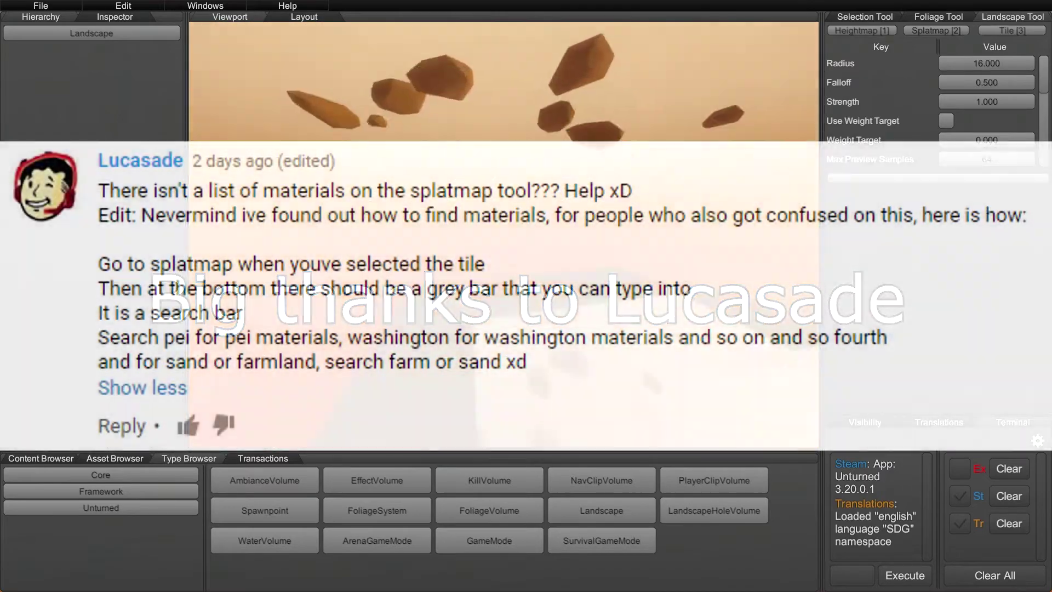
pyautogui.moveTo(526, 296); pyautogui.dragTo(473, 312, button='right')
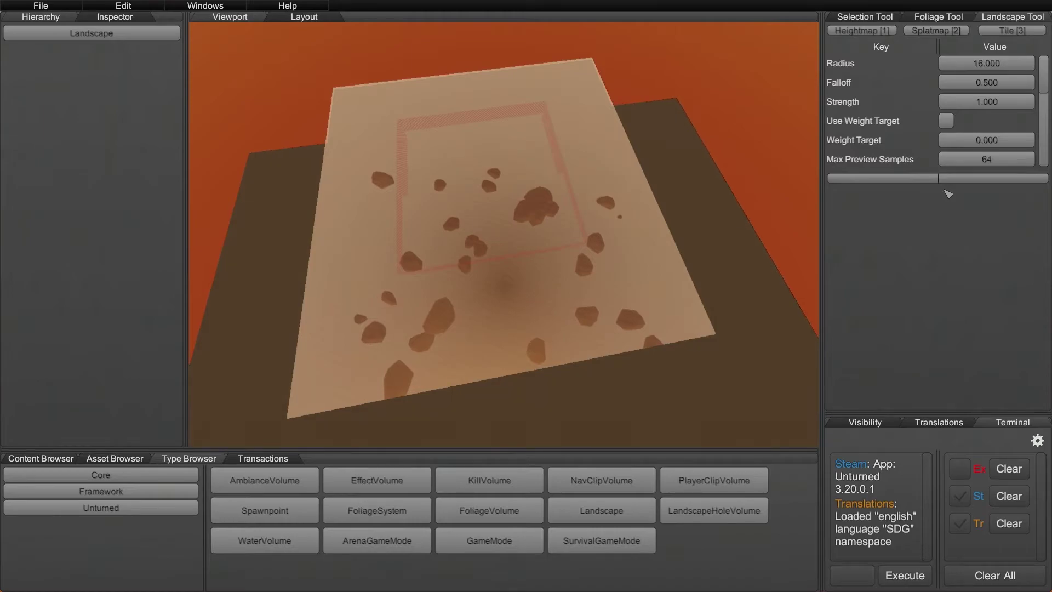
pyautogui.write('pei')
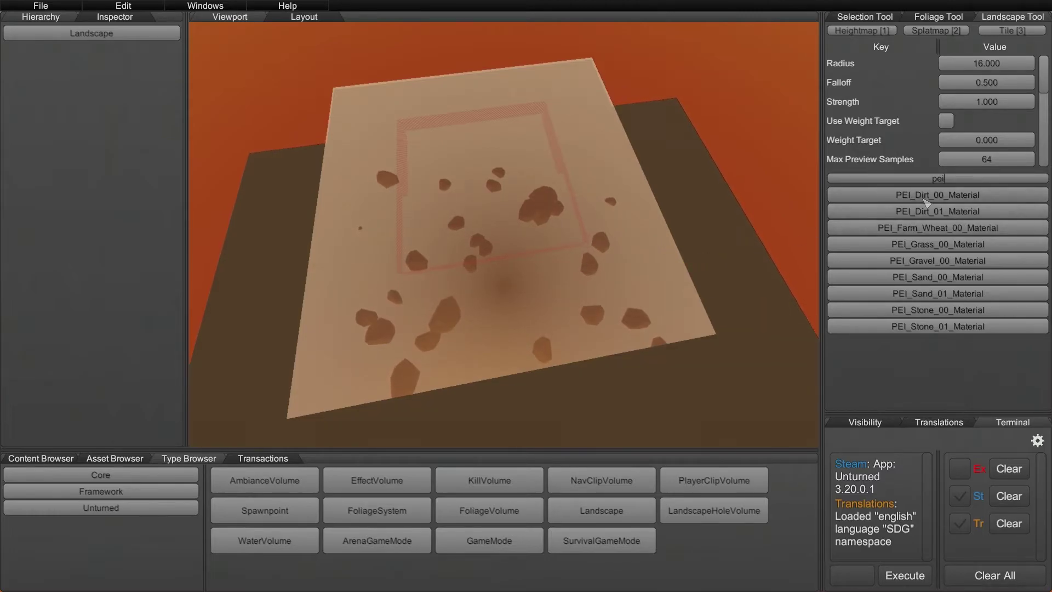
# - Select the tile carrying the PEI dirt material and clear that material from its first slot, #SDG::List_0
pyautogui.moveTo(724, 286); pyautogui.dragTo(521, 296, button='right')
pyautogui.press('w')
pyautogui.press('s')
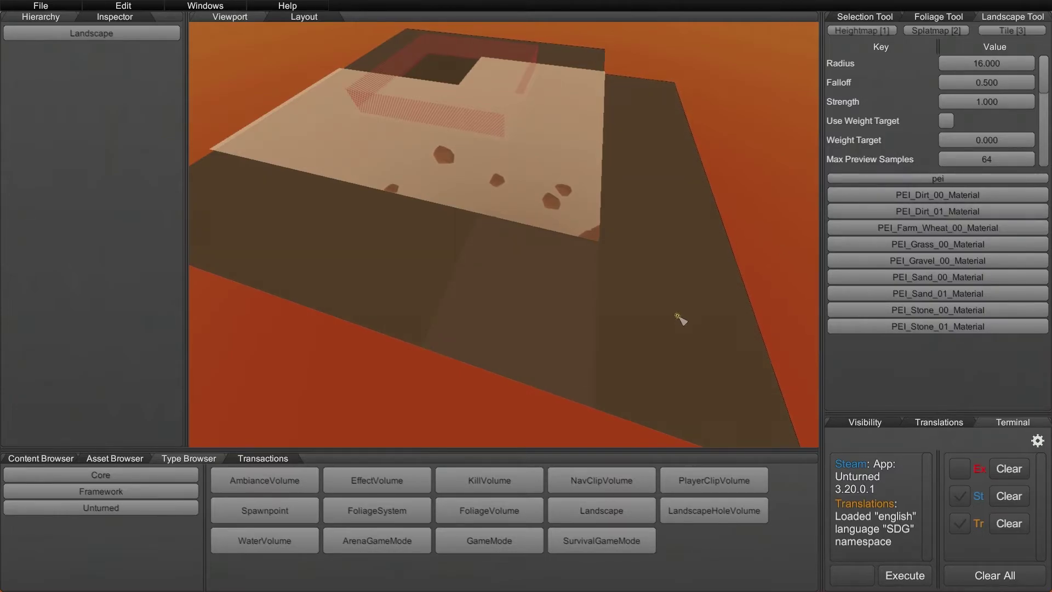
pyautogui.moveTo(679, 317); pyautogui.dragTo(594, 216, button='right')
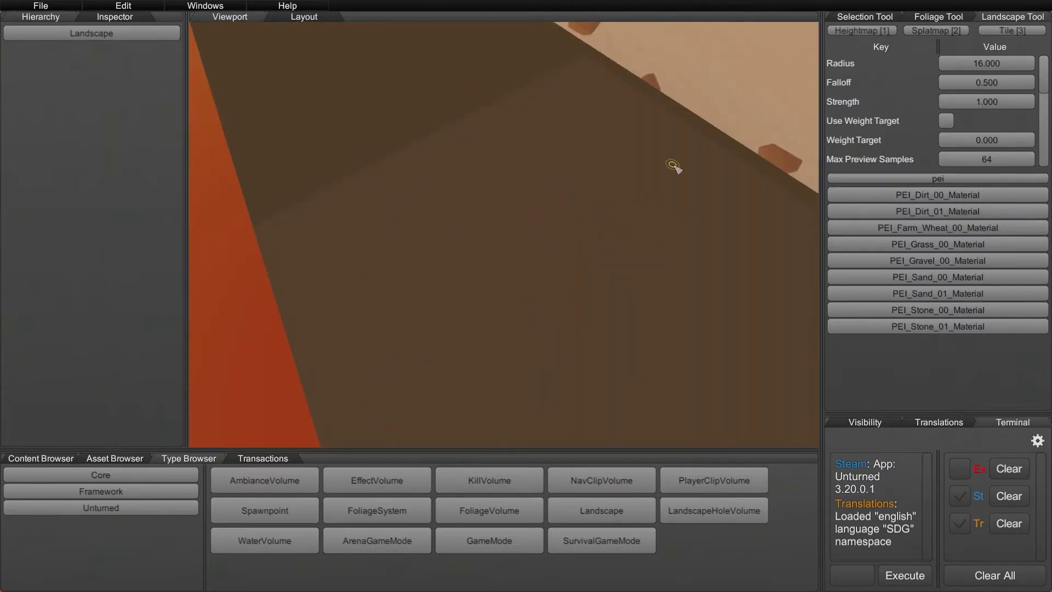
pyautogui.click(1013, 31)
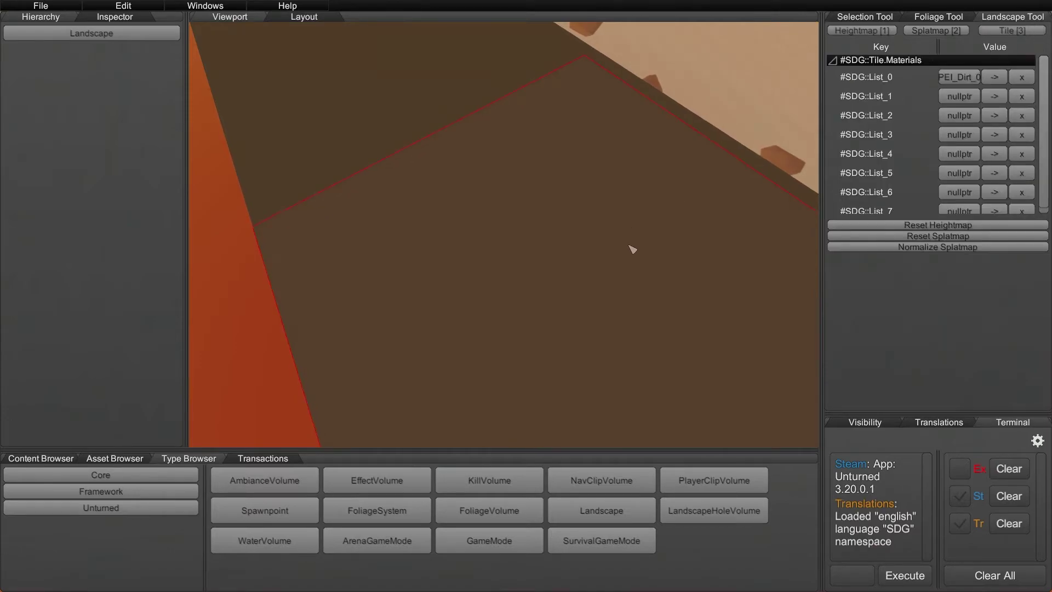
pyautogui.moveTo(630, 246); pyautogui.dragTo(453, 315, button='right')
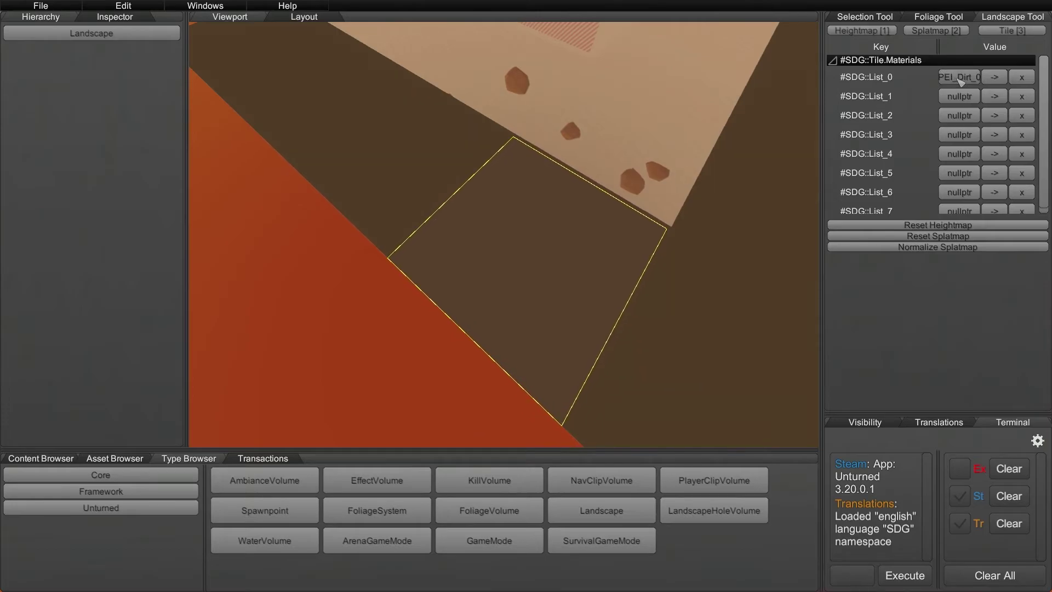
pyautogui.click(1022, 77)
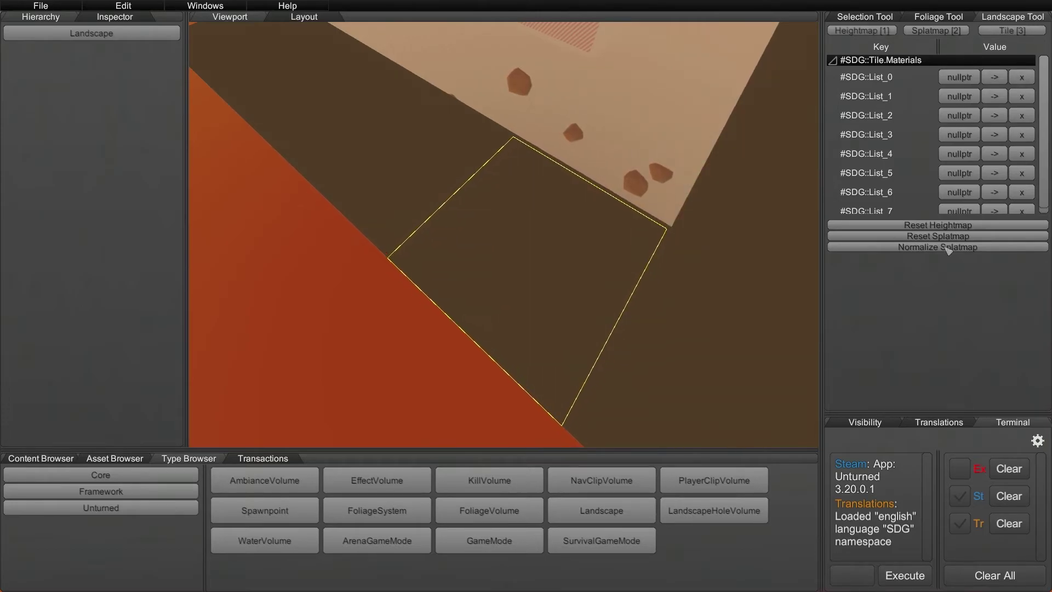
# - Return to splatmap painting and search the materials for "farm" in place of "pei"
pyautogui.click(871, 33)
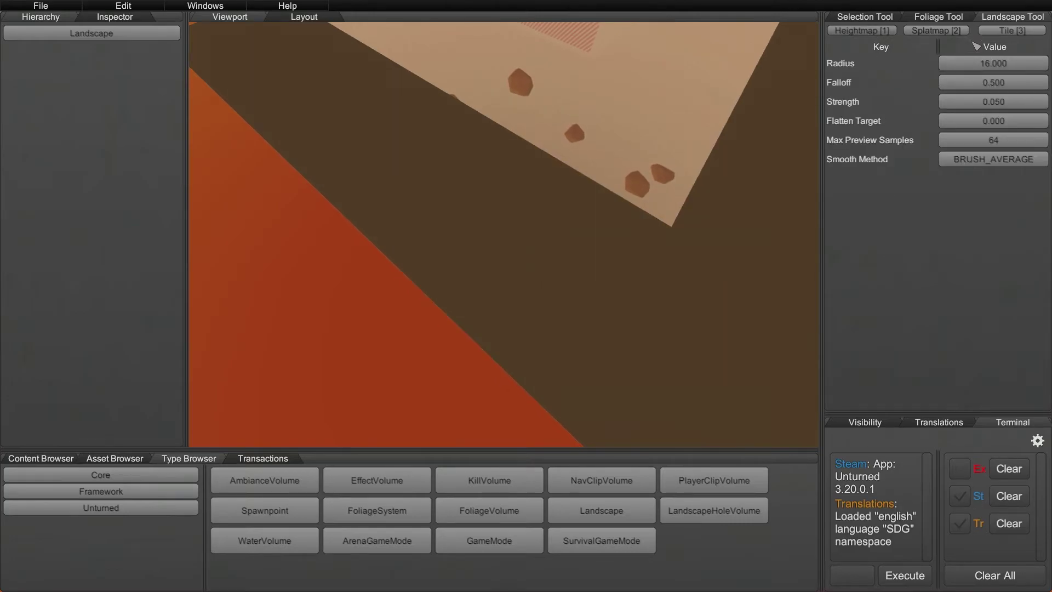
pyautogui.click(954, 31)
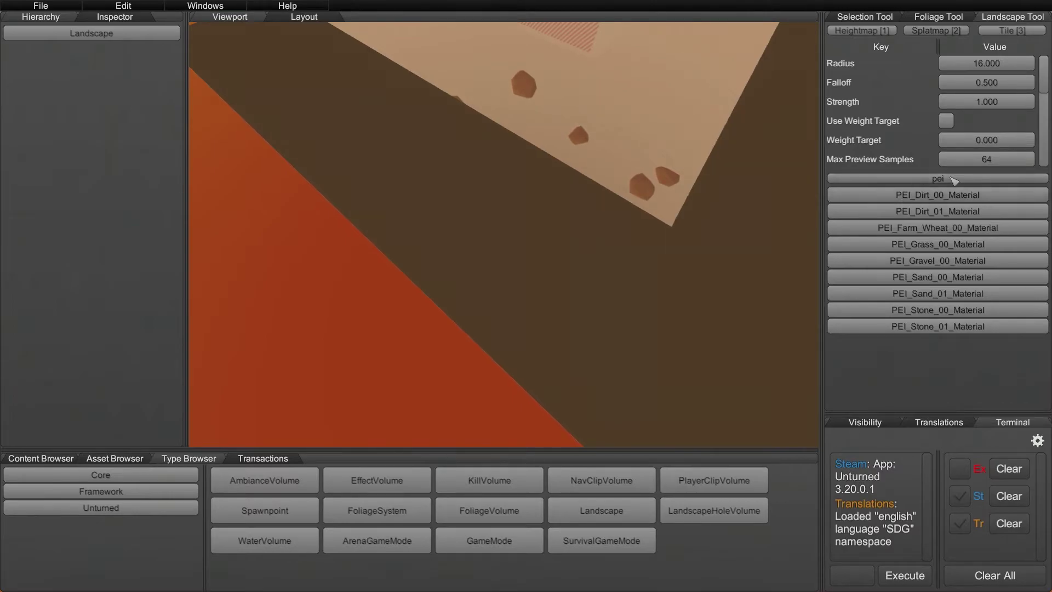
pyautogui.press('BackSpace')
pyautogui.press('BackSpace')
pyautogui.press('BackSpace')
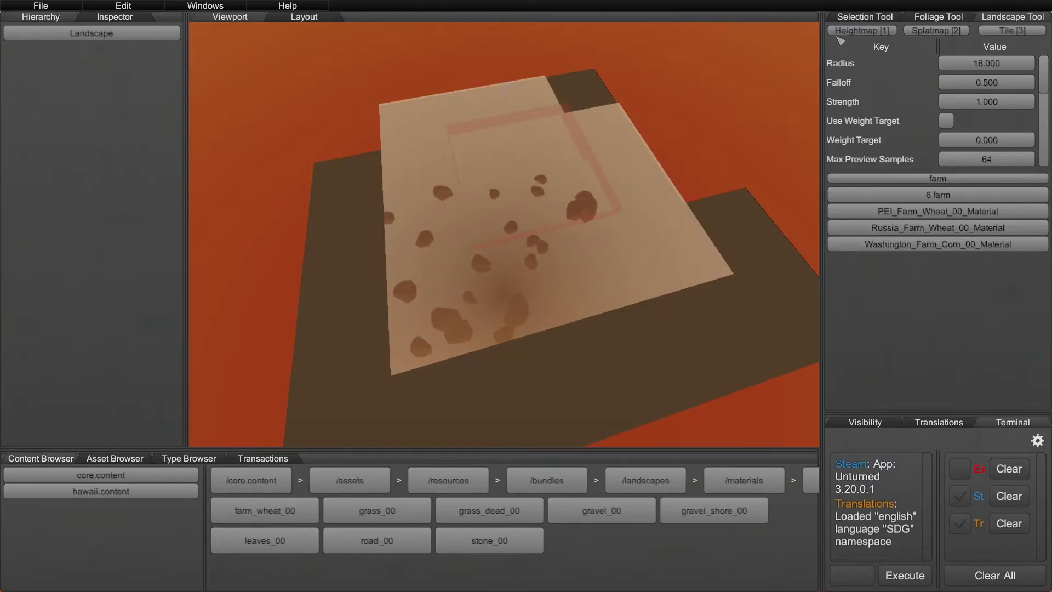
pyautogui.moveTo(542, 297); pyautogui.dragTo(675, 223, button='right')
pyautogui.press('w')
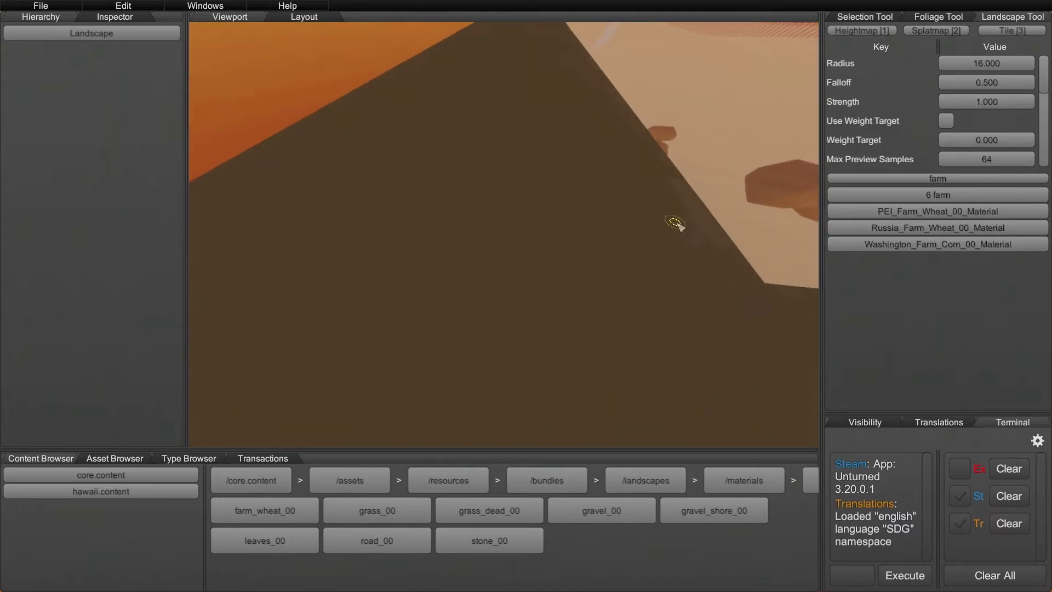
pyautogui.click(98, 458)
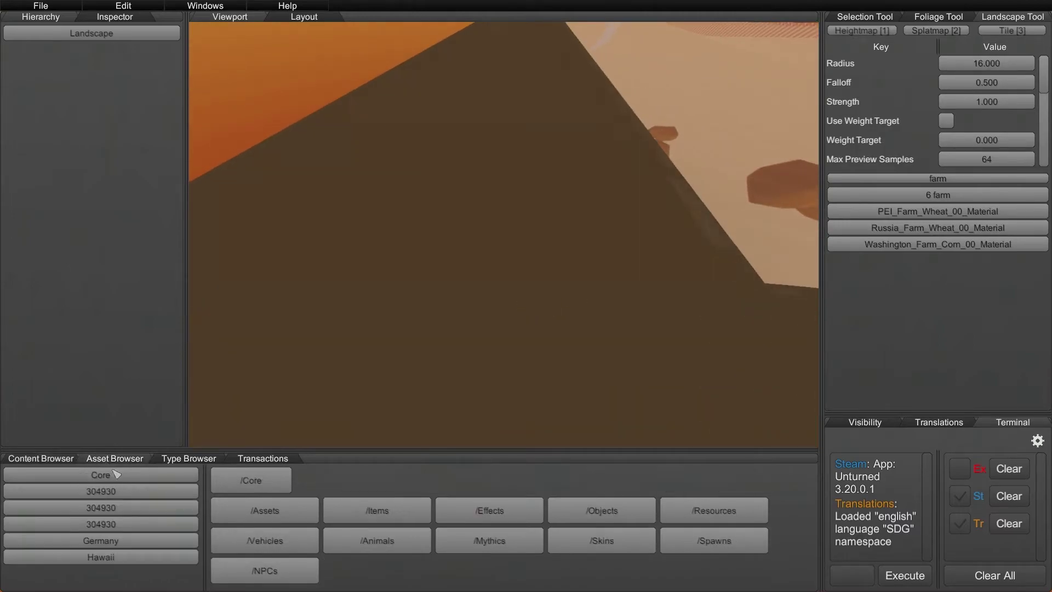
pyautogui.click(226, 460)
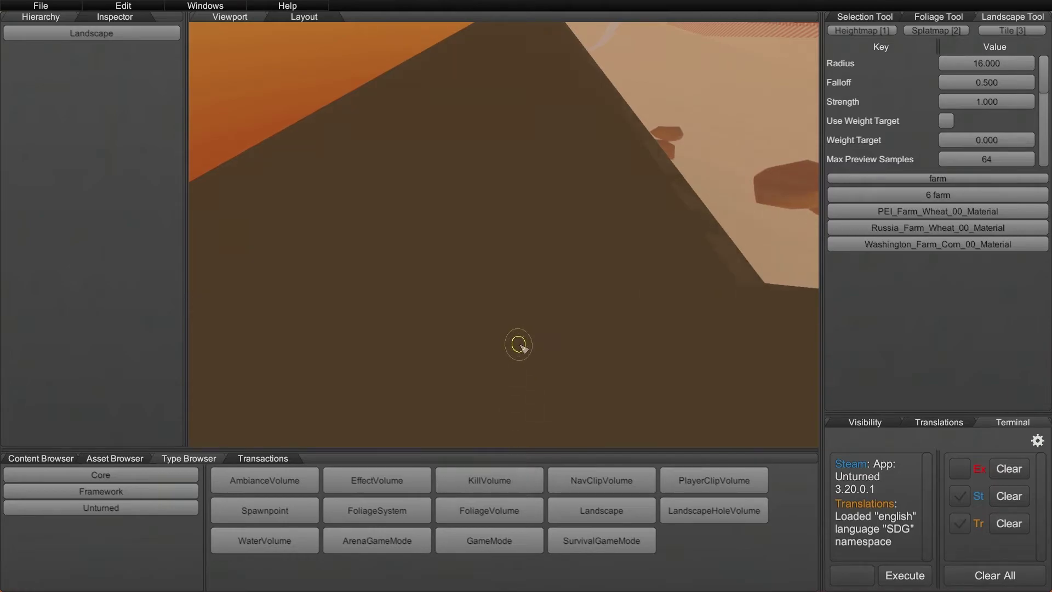
pyautogui.moveTo(512, 346); pyautogui.dragTo(494, 384, button='right')
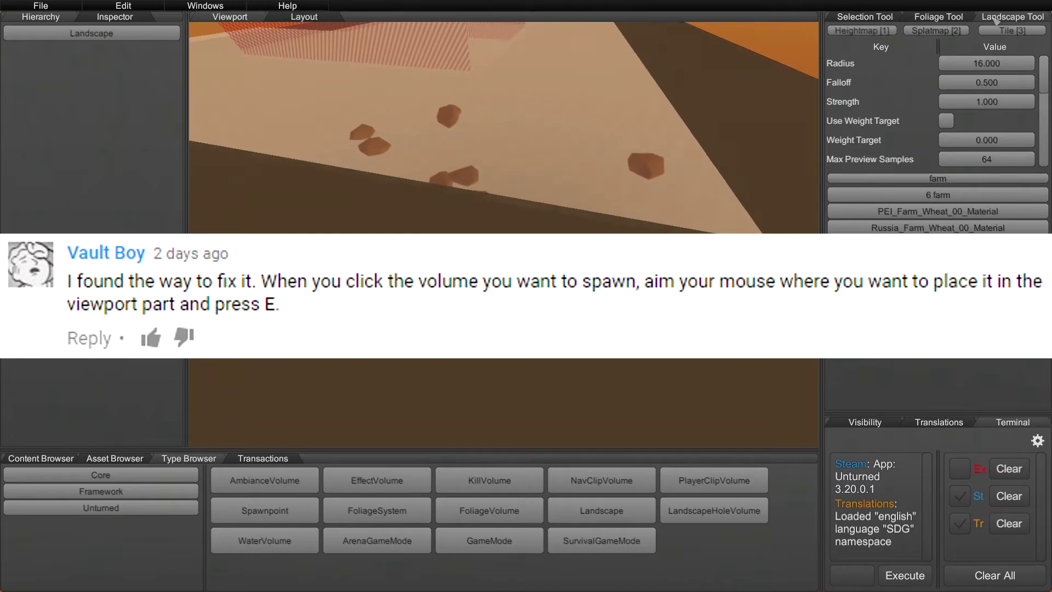
# - Switch to the Selection Tool and place a WaterVolume on the dark ground near the edge of the sandy tile
pyautogui.click(902, 21)
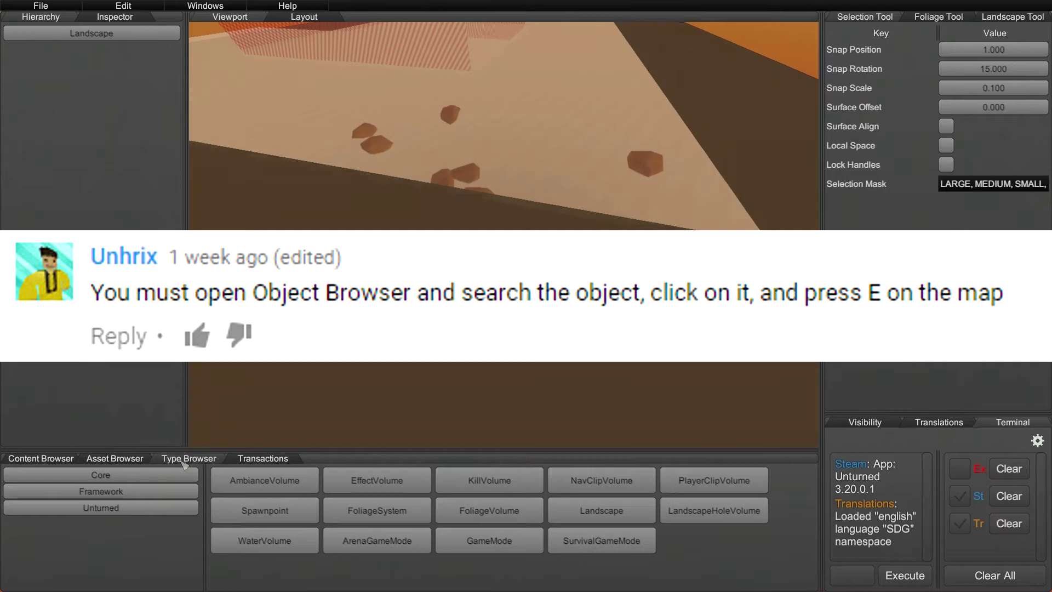
pyautogui.moveTo(351, 405); pyautogui.dragTo(350, 378, button='right')
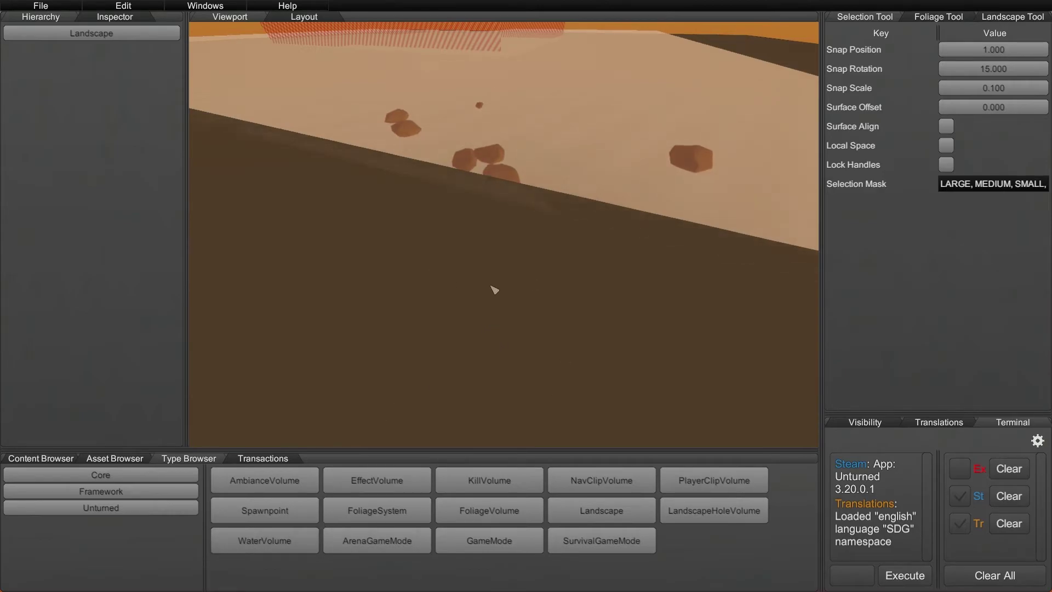
pyautogui.moveTo(500, 286); pyautogui.dragTo(499, 286)
pyautogui.press('w')
pyautogui.moveTo(529, 274); pyautogui.dragTo(535, 303, button='right')
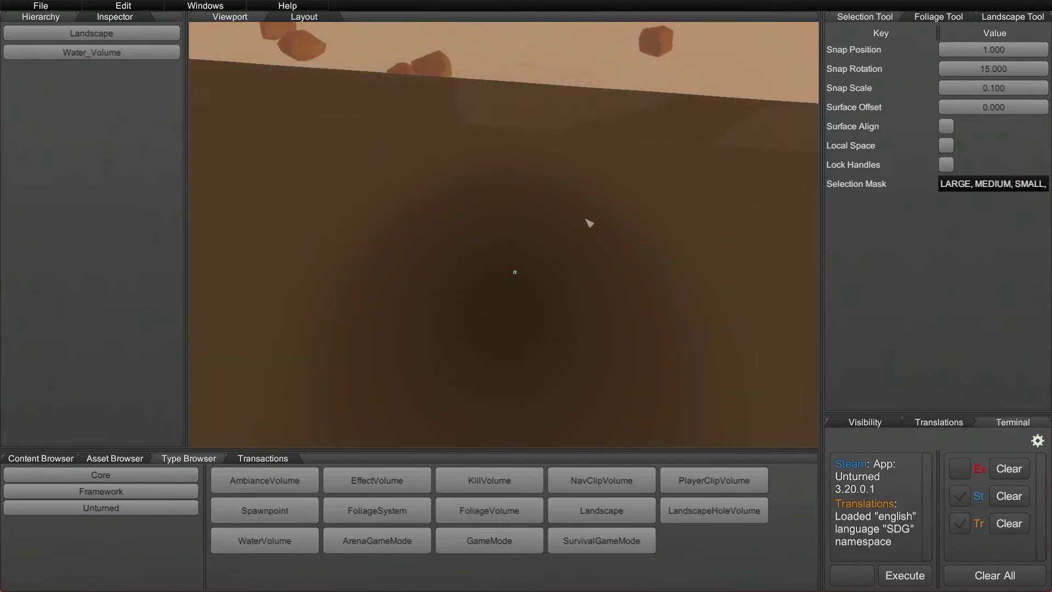
# - Place a KillVolume on the dark ground a short distance from the water volume
pyautogui.click(500, 482)
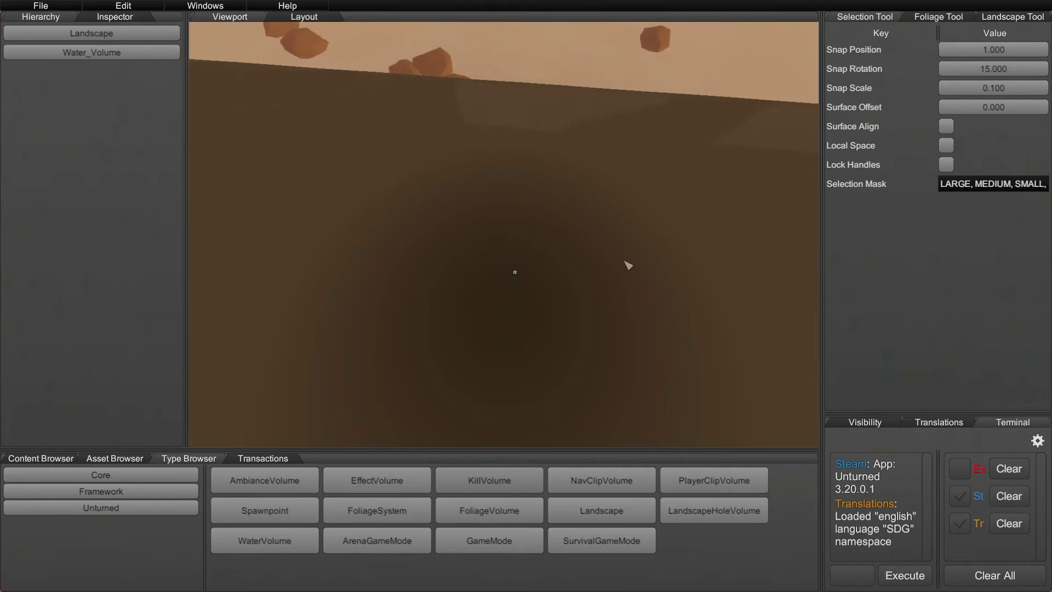
pyautogui.press('e')
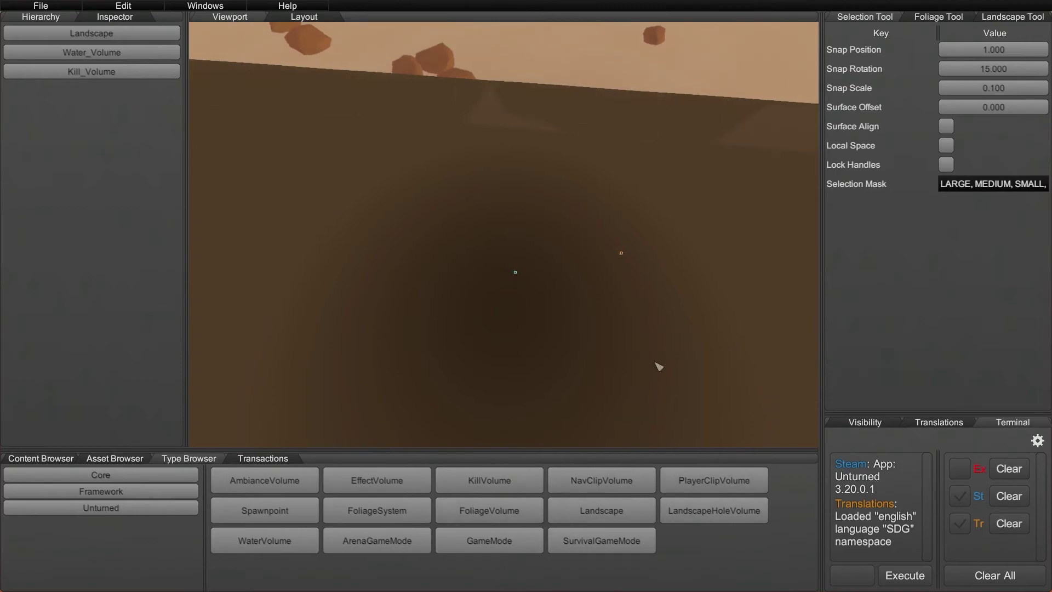
# - Examine the placed water and kill volumes from another angle
pyautogui.press('s')
pyautogui.moveTo(656, 364); pyautogui.dragTo(861, 271, button='right')
pyautogui.press('d')
pyautogui.press('w')
pyautogui.press('w')
pyautogui.press('w')
pyautogui.moveTo(526, 219); pyautogui.dragTo(506, 299, button='right')
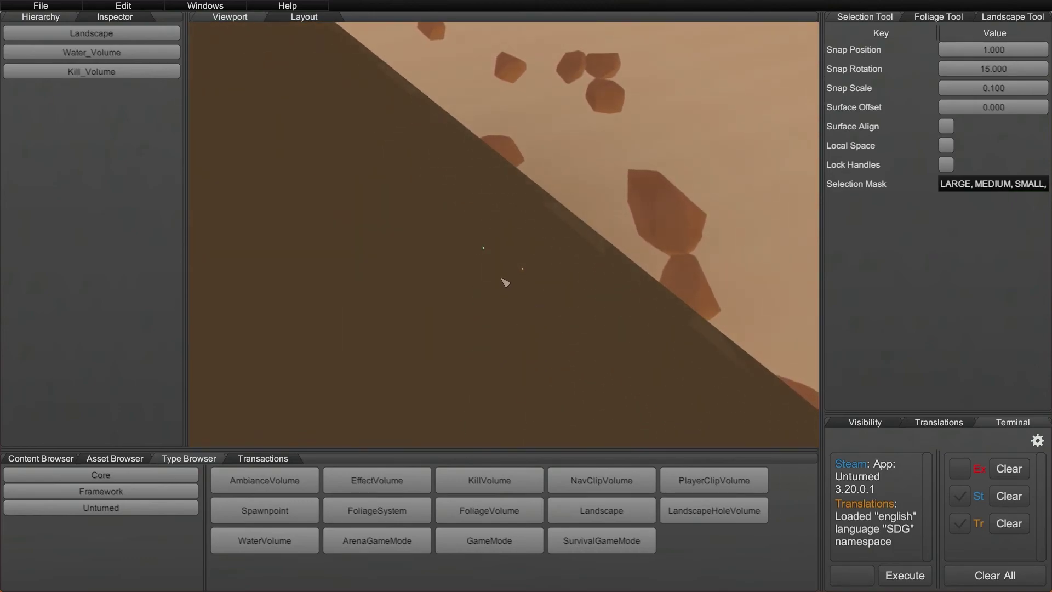